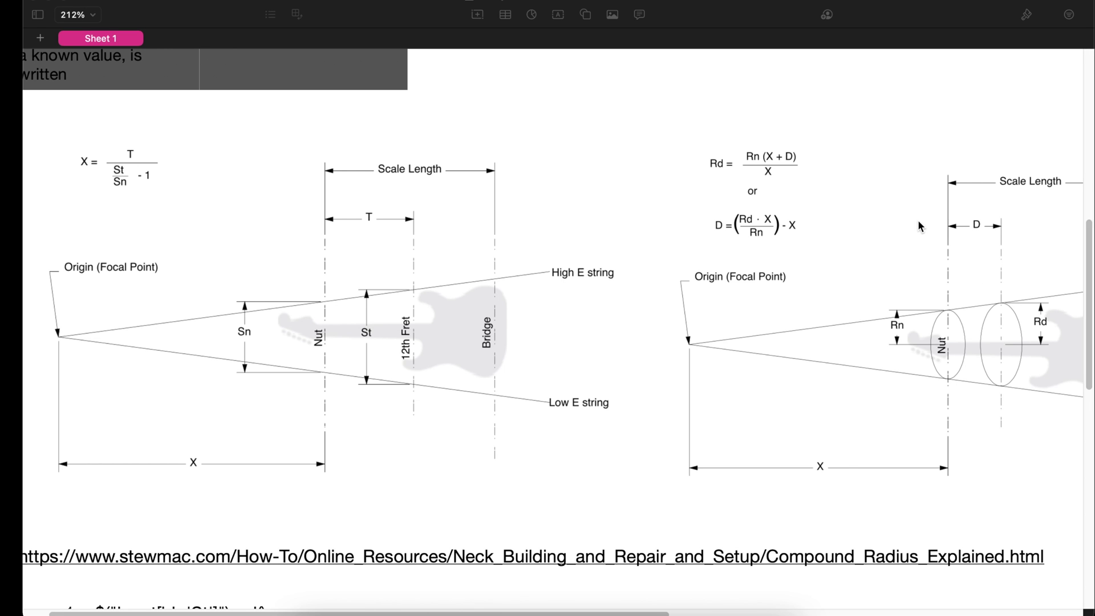
# Scroll up past the diagrams to reveal the Compound Radius Formula table with its inch inputs and X and Rd results
pyautogui.hscroll(-3, 505, 199)
pyautogui.scroll(1, 504, 199)
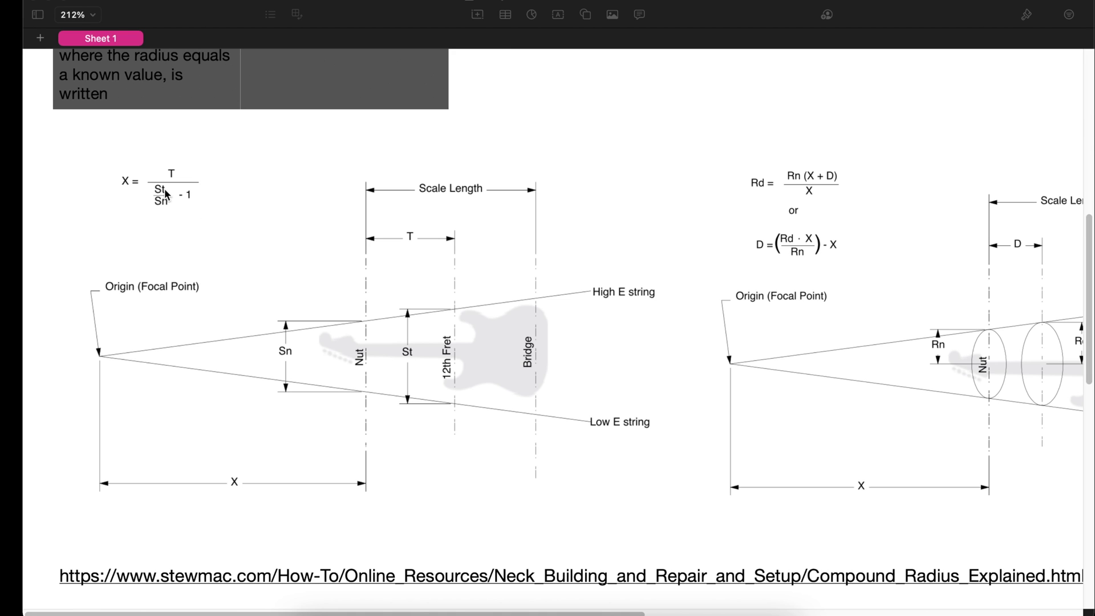
pyautogui.scroll(6, 197, 209)
pyautogui.scroll(4, 194, 203)
pyautogui.scroll(2, 451, 274)
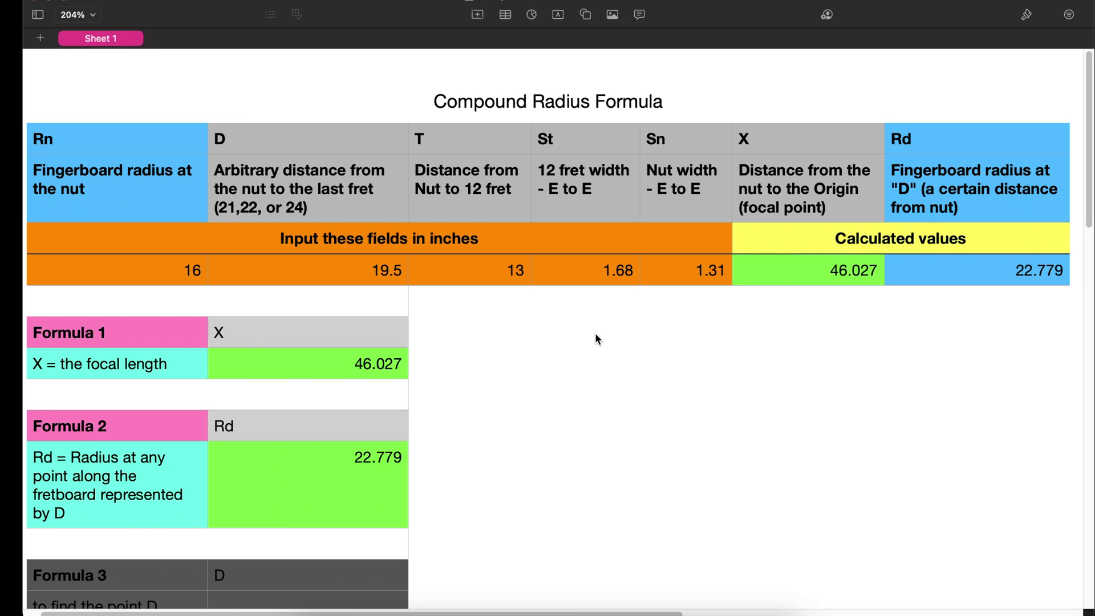
pyautogui.click(590, 266)
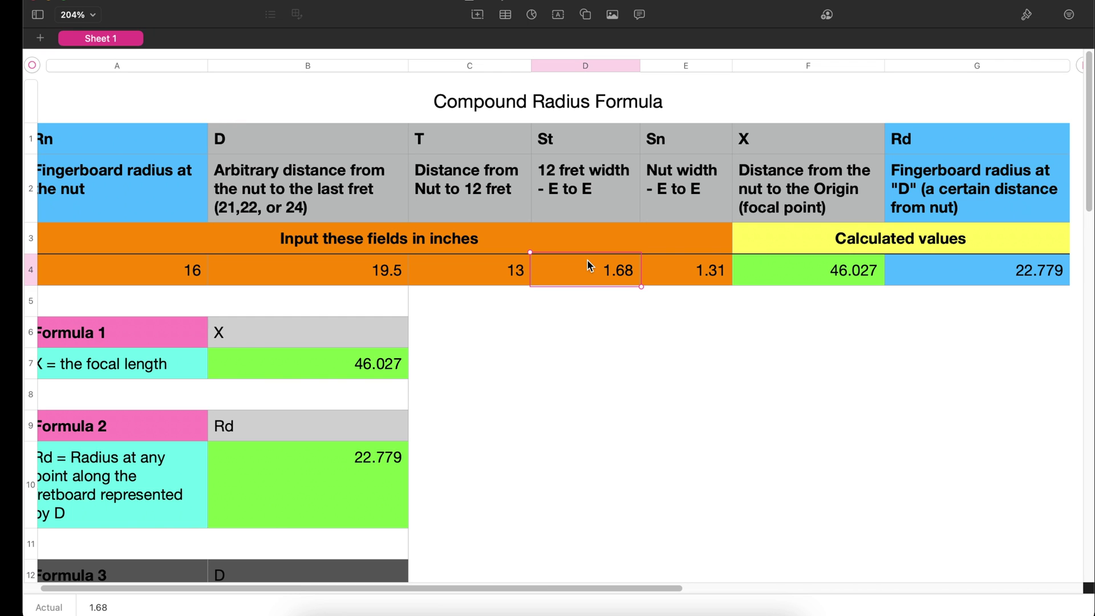
pyautogui.click(679, 279)
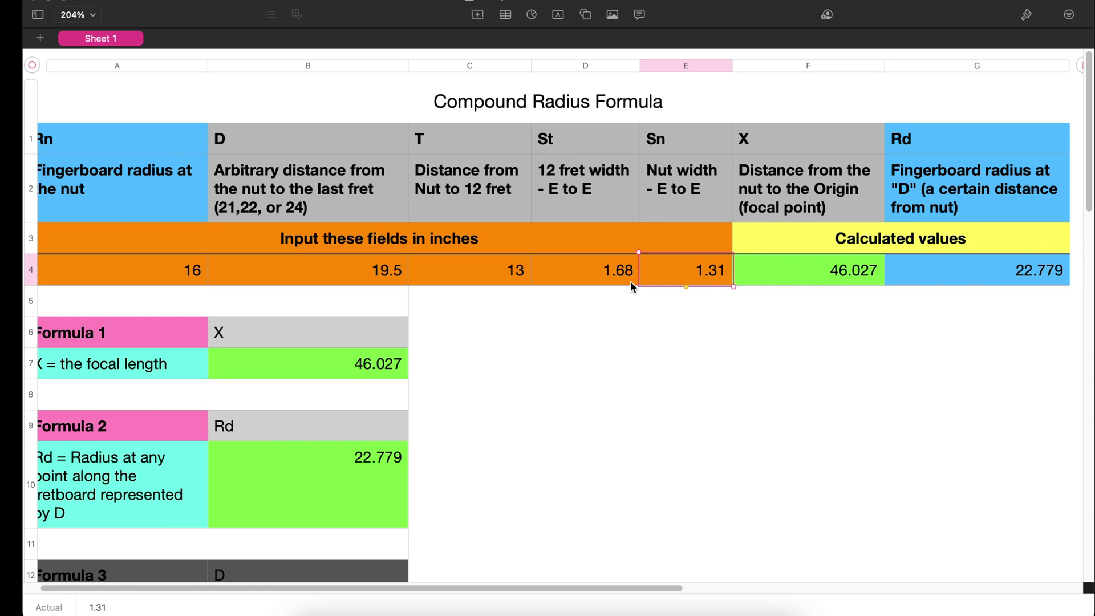
pyautogui.click(590, 277)
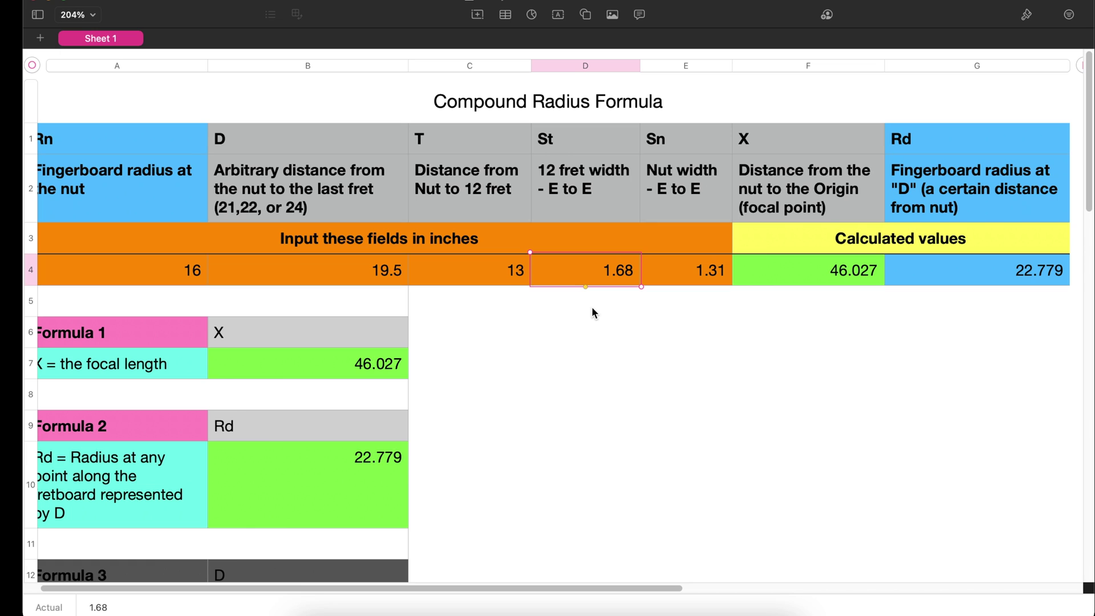
pyautogui.click(489, 282)
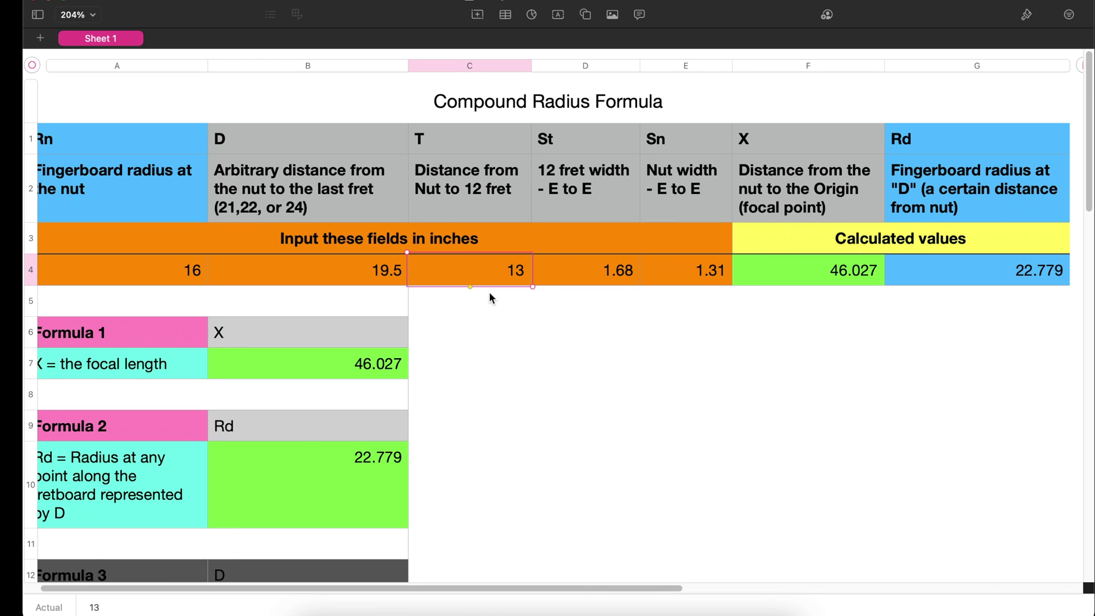
pyautogui.hscroll(-1, 177, 267)
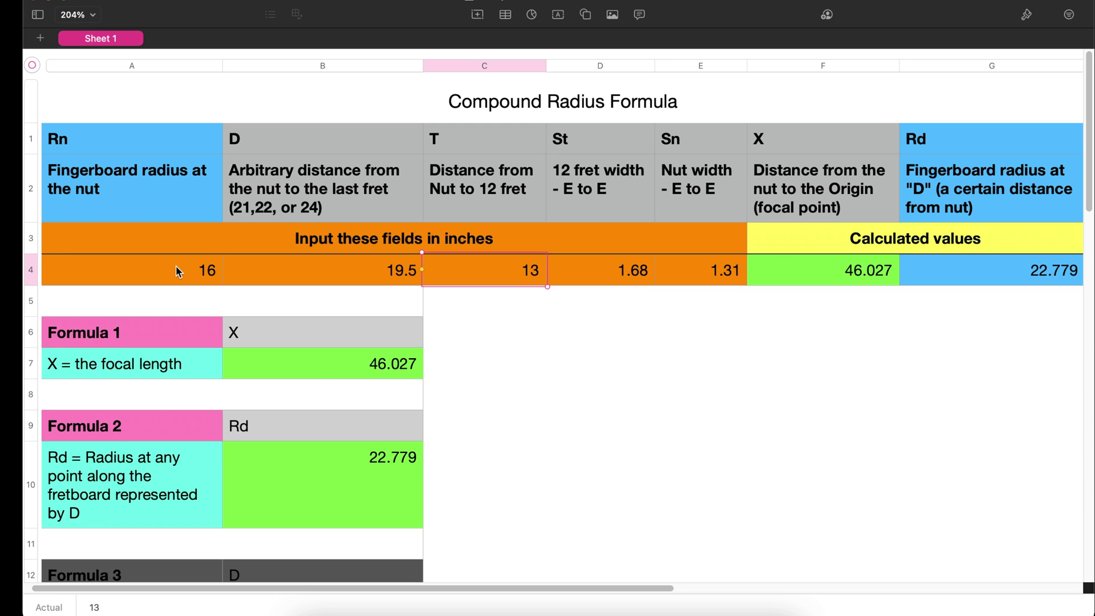
pyautogui.click(175, 270)
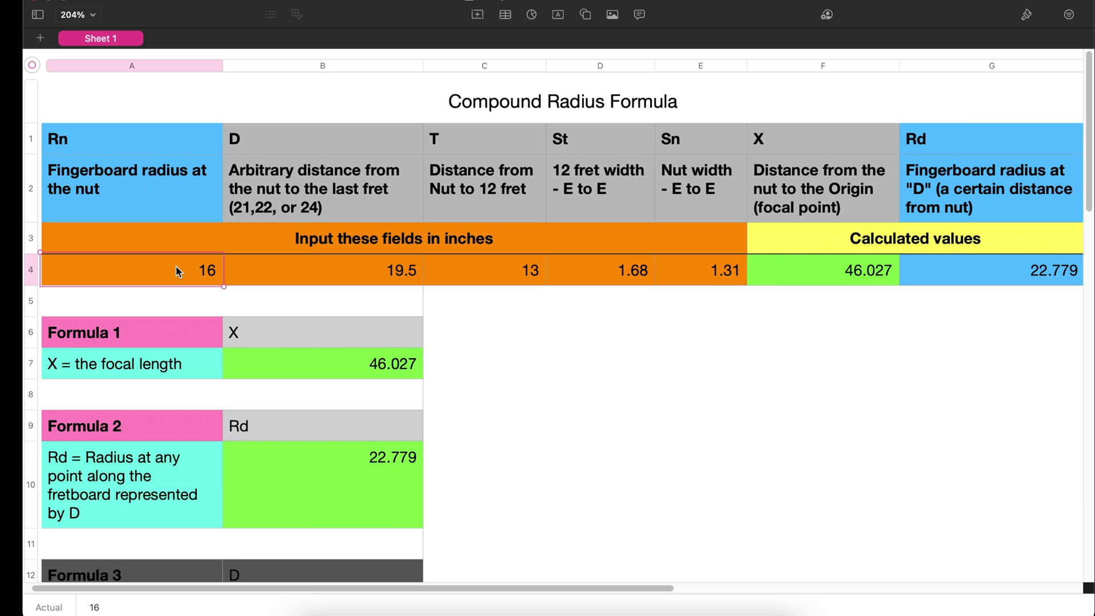
pyautogui.press('Up')
pyautogui.press('Up')
pyautogui.press('Up')
pyautogui.press('Right')
pyautogui.hscroll(1, 326, 279)
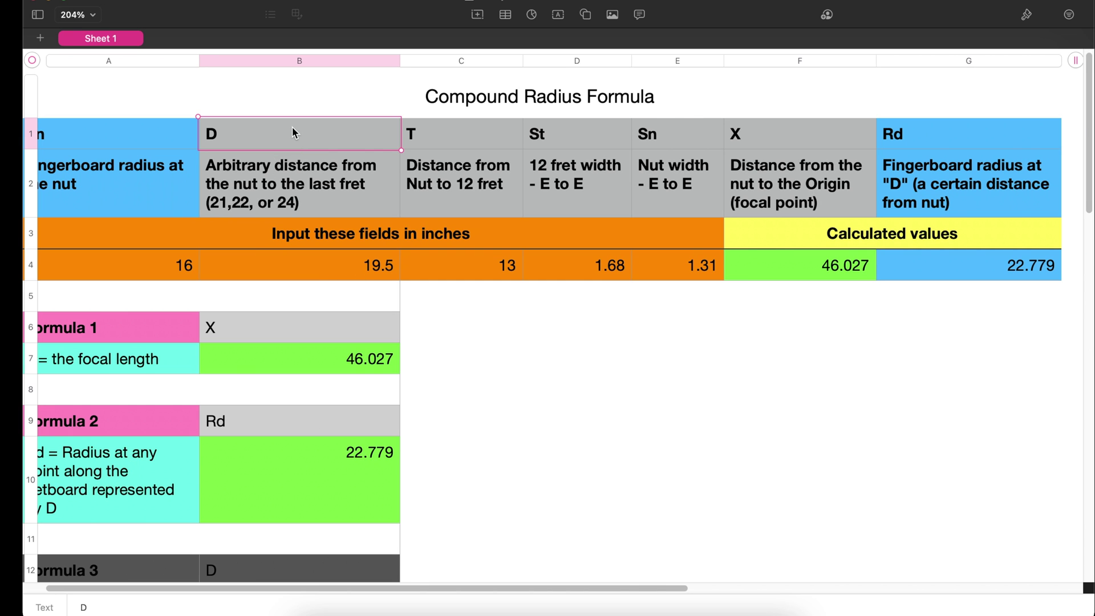
pyautogui.hscroll(-2, 292, 126)
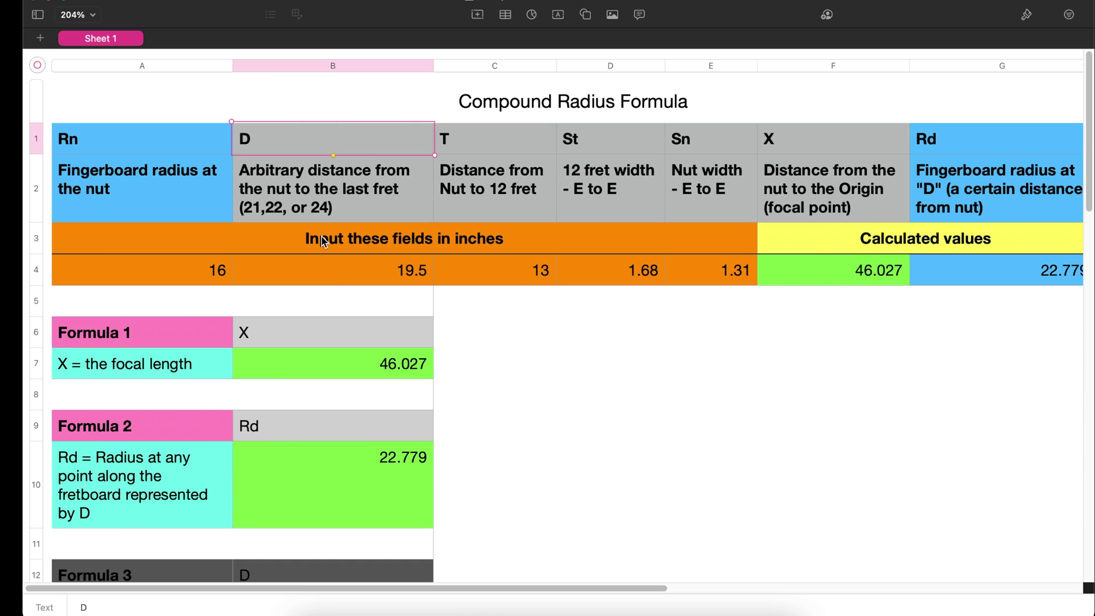
pyautogui.click(335, 278)
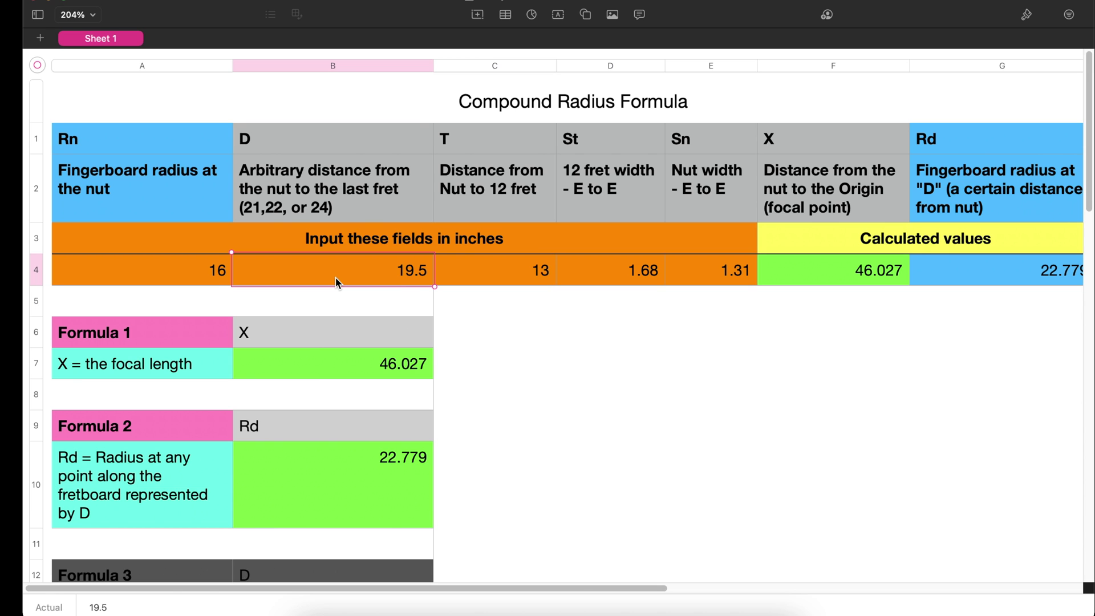
pyautogui.hscroll(3, 401, 282)
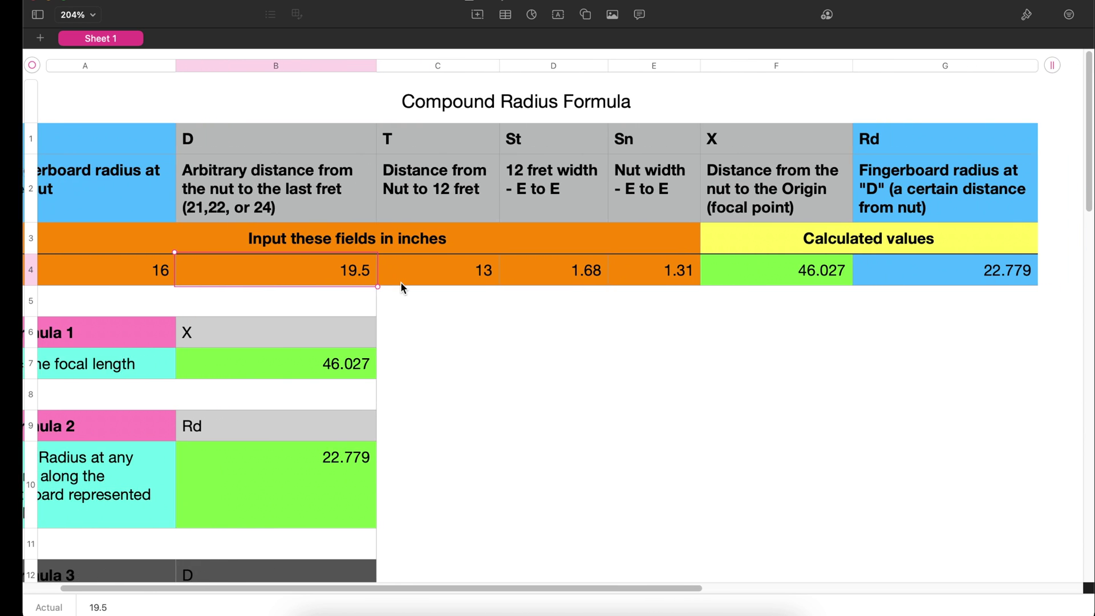
pyautogui.hscroll(10, 401, 285)
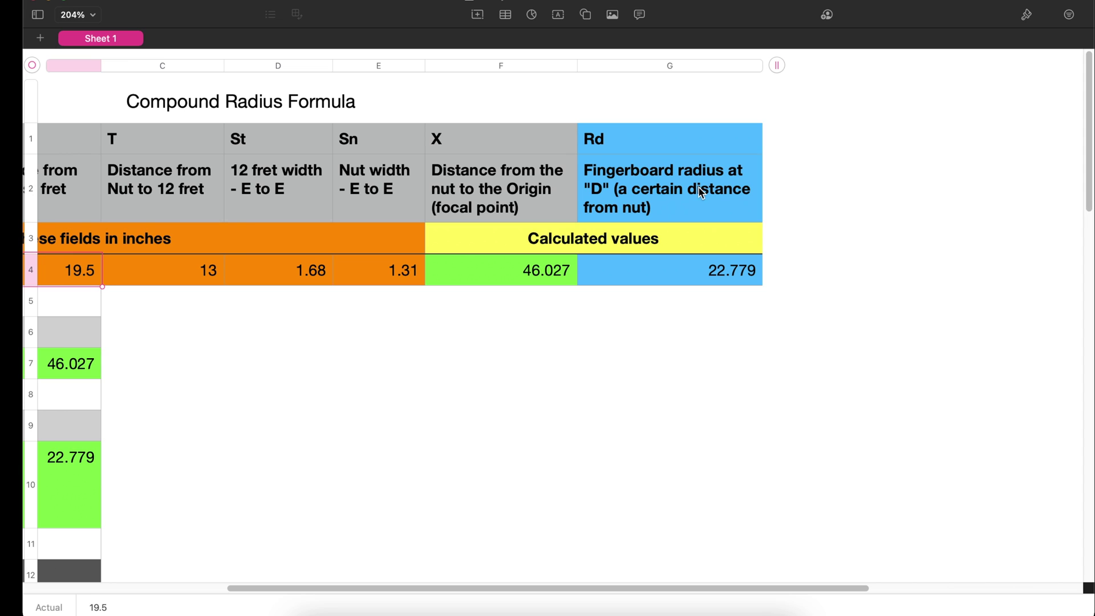
pyautogui.click(702, 194)
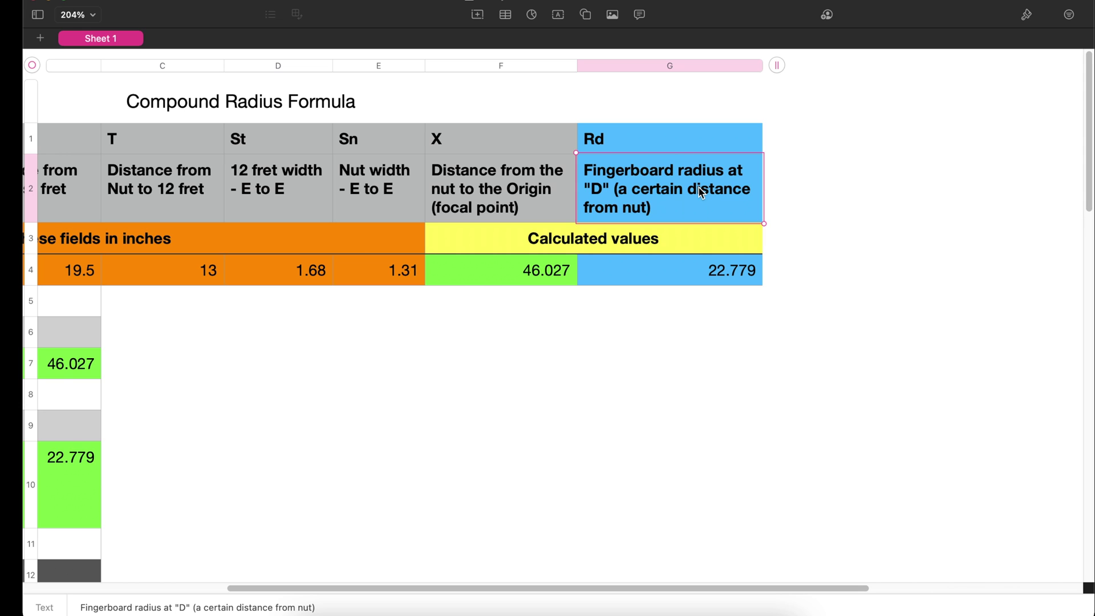
pyautogui.click(702, 281)
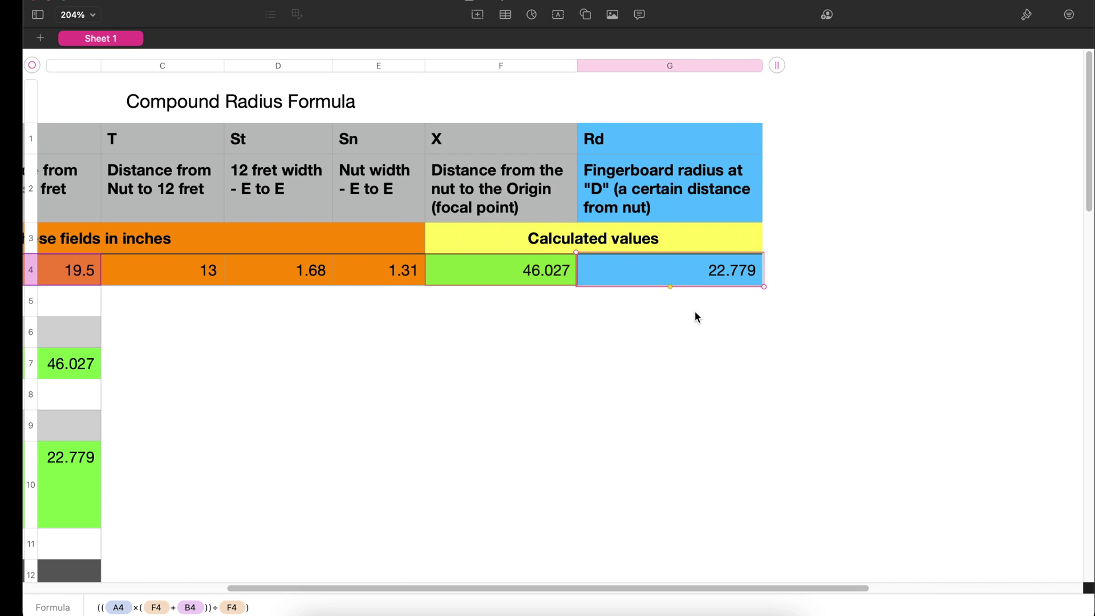
pyautogui.hscroll(-5, 707, 337)
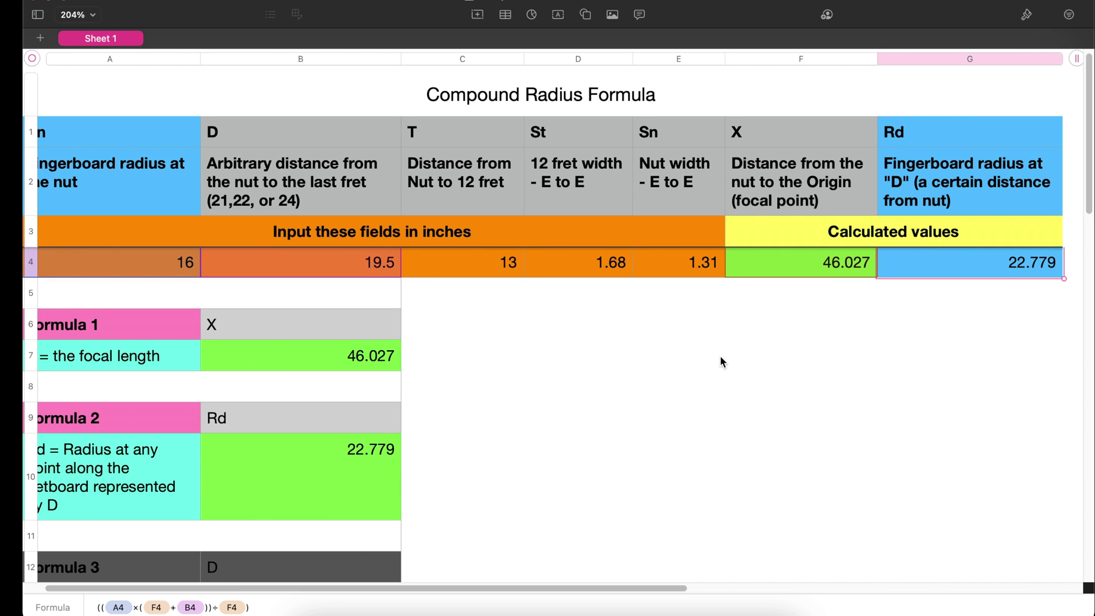
pyautogui.click(163, 269)
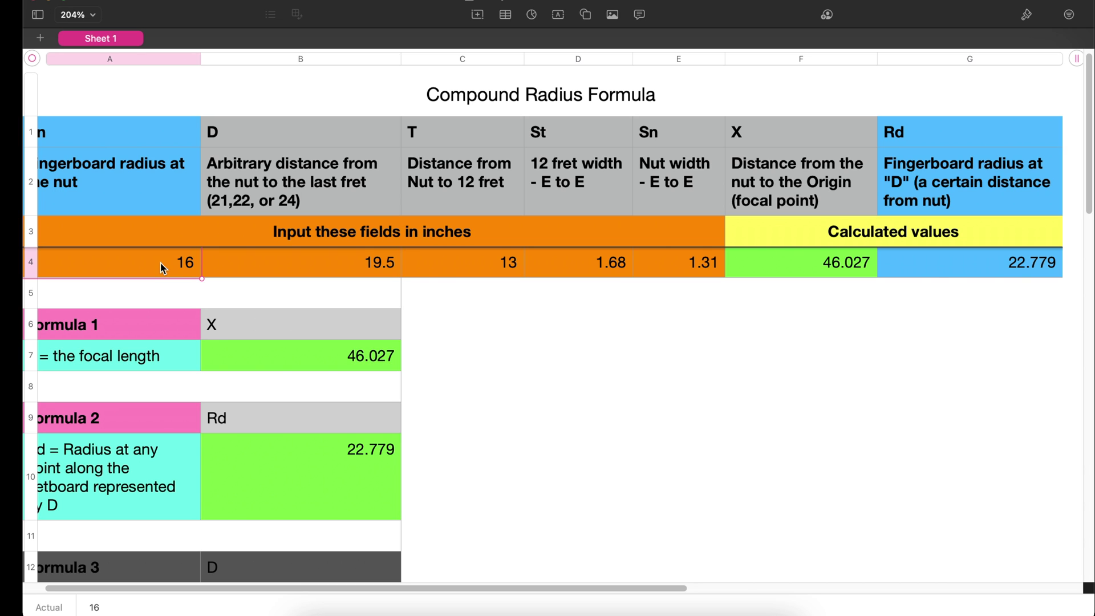
pyautogui.click(950, 267)
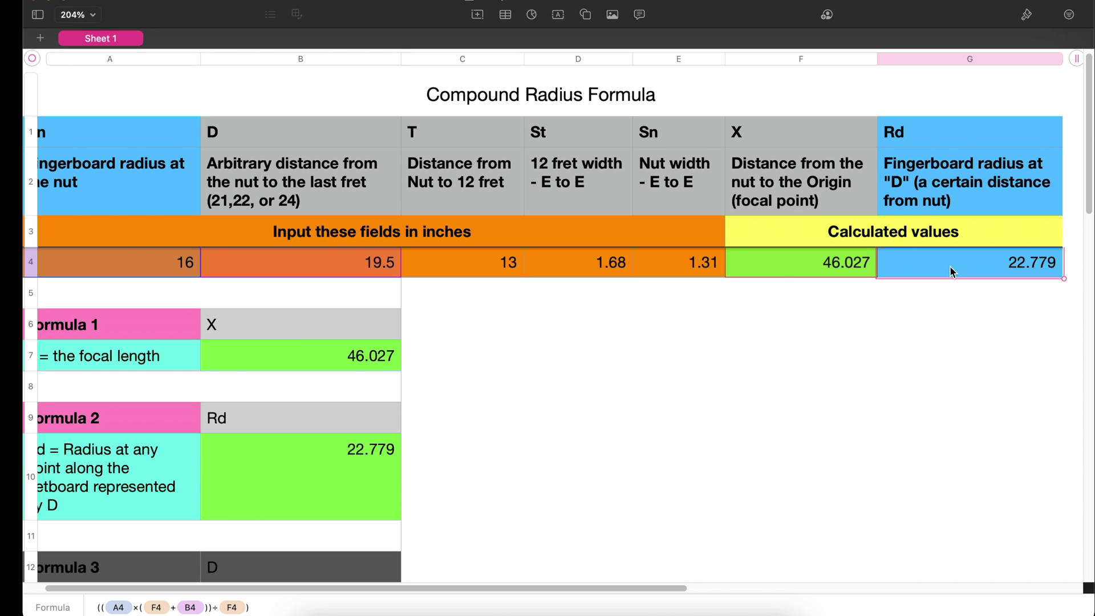
pyautogui.hscroll(-2, 950, 266)
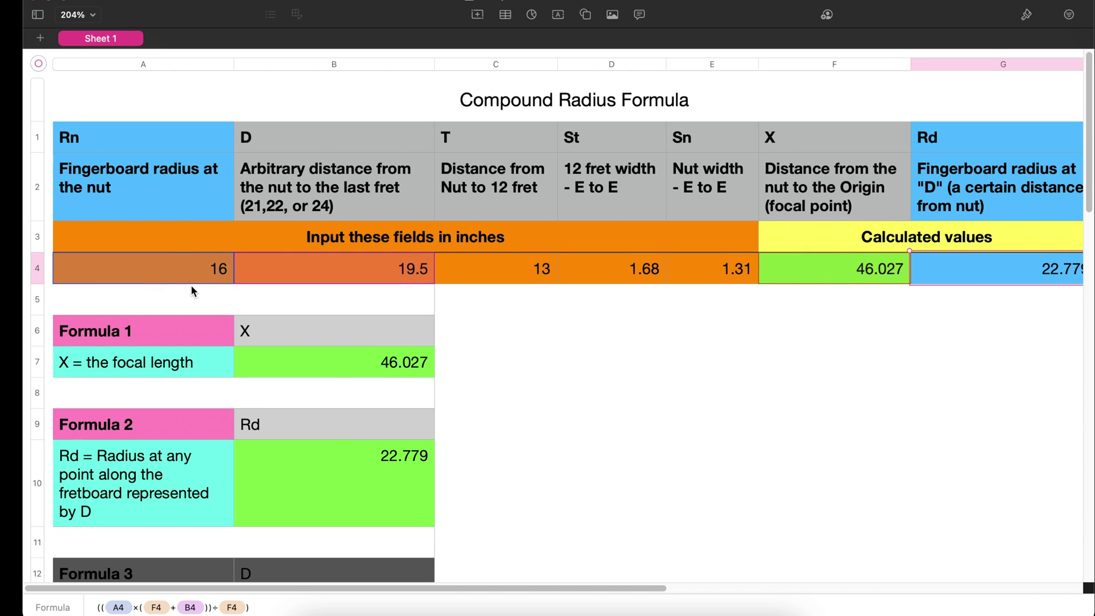
pyautogui.scroll(-2, 427, 329)
pyautogui.click(400, 300)
pyautogui.scroll(2, 246, 254)
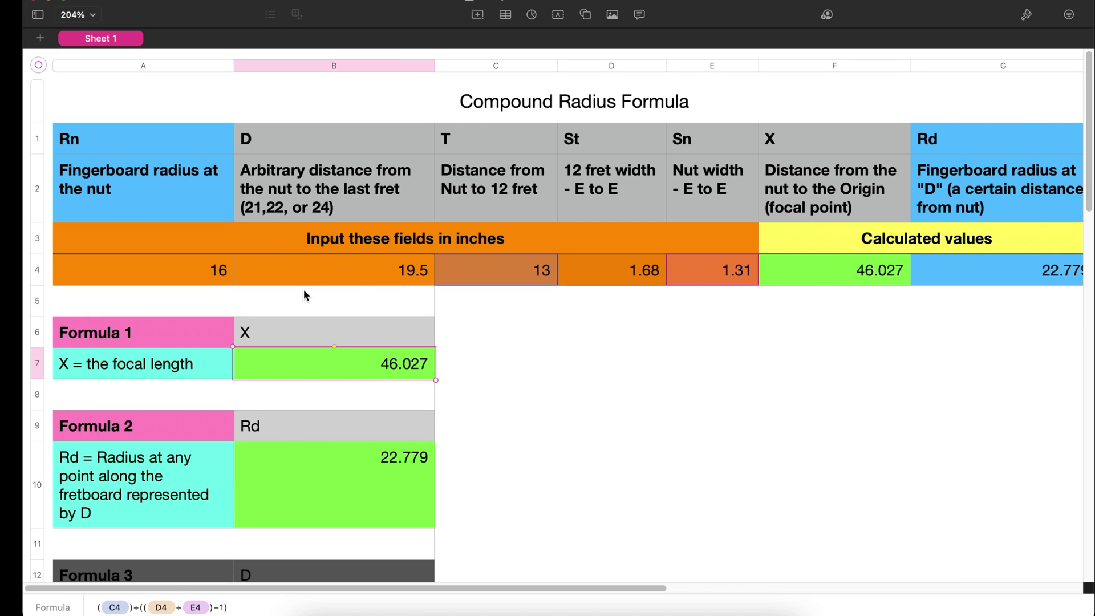
pyautogui.click(207, 277)
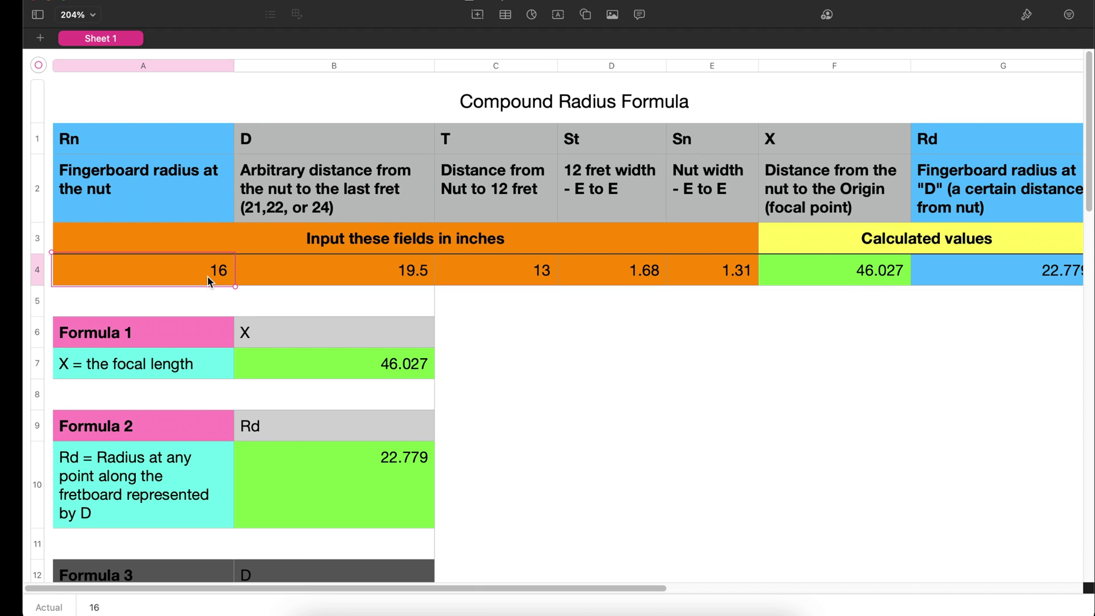
# Enter 10 as the nut radius in A4 and verify Rd in G4 recalculates to 14.237
pyautogui.write('10')
pyautogui.click(324, 270)
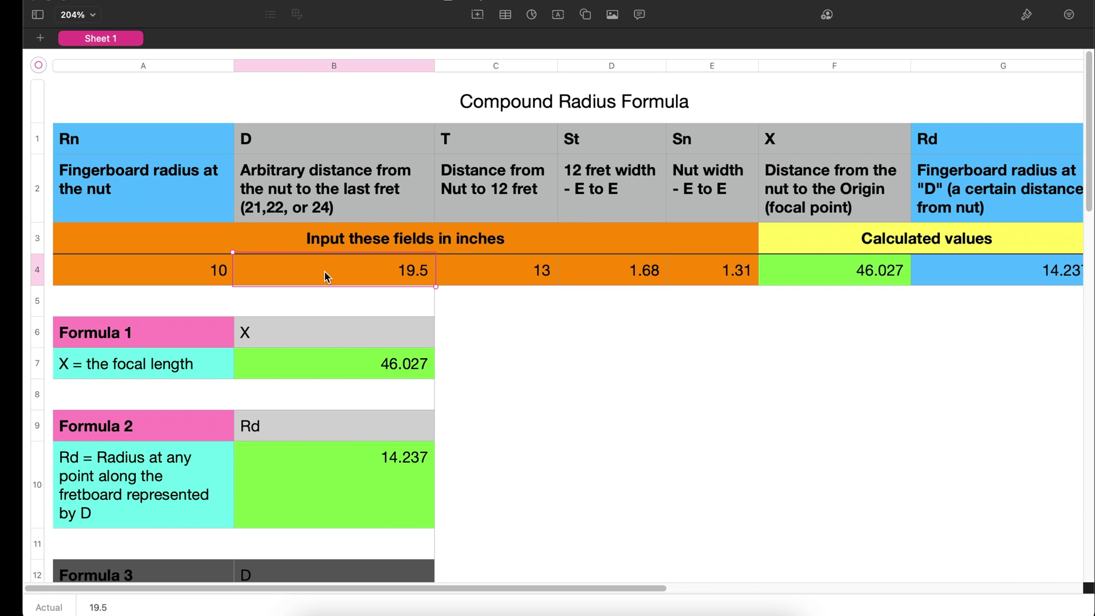
pyautogui.hscroll(2, 324, 271)
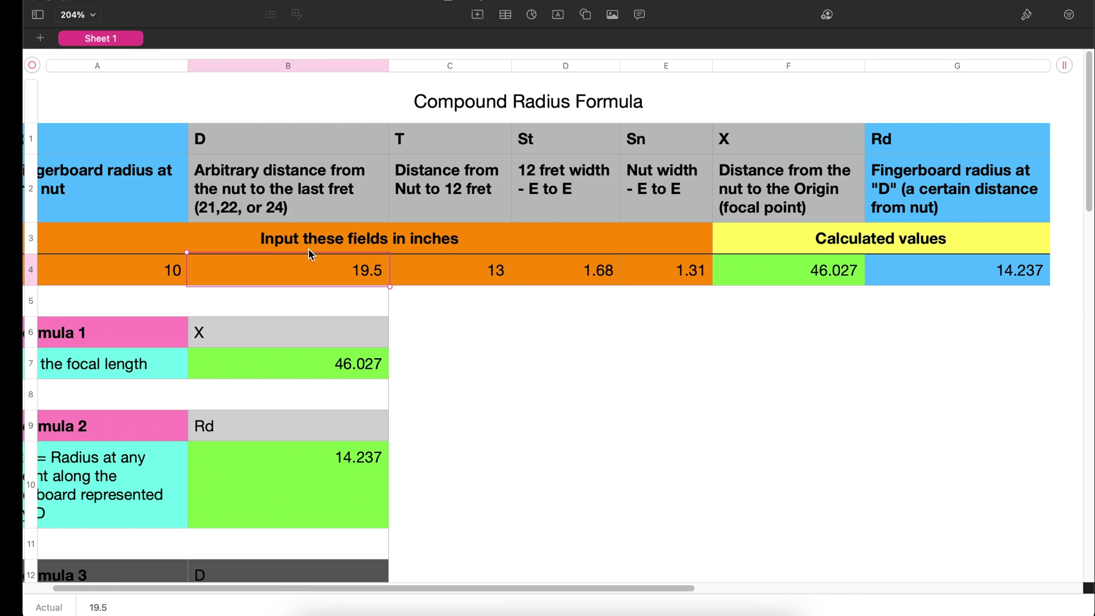
pyautogui.click(967, 277)
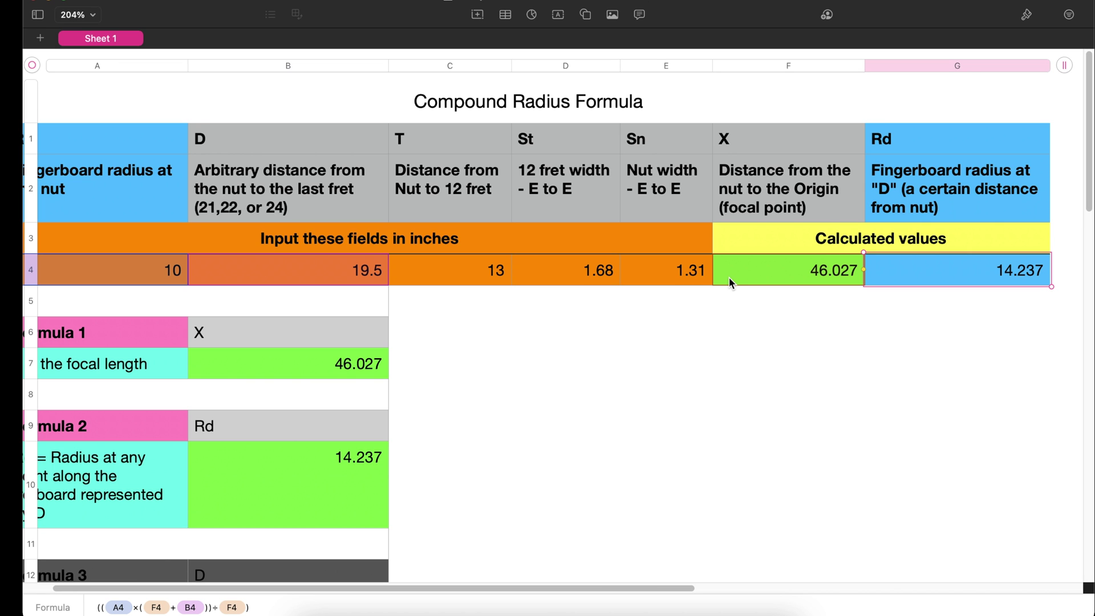
pyautogui.hscroll(-2, 731, 283)
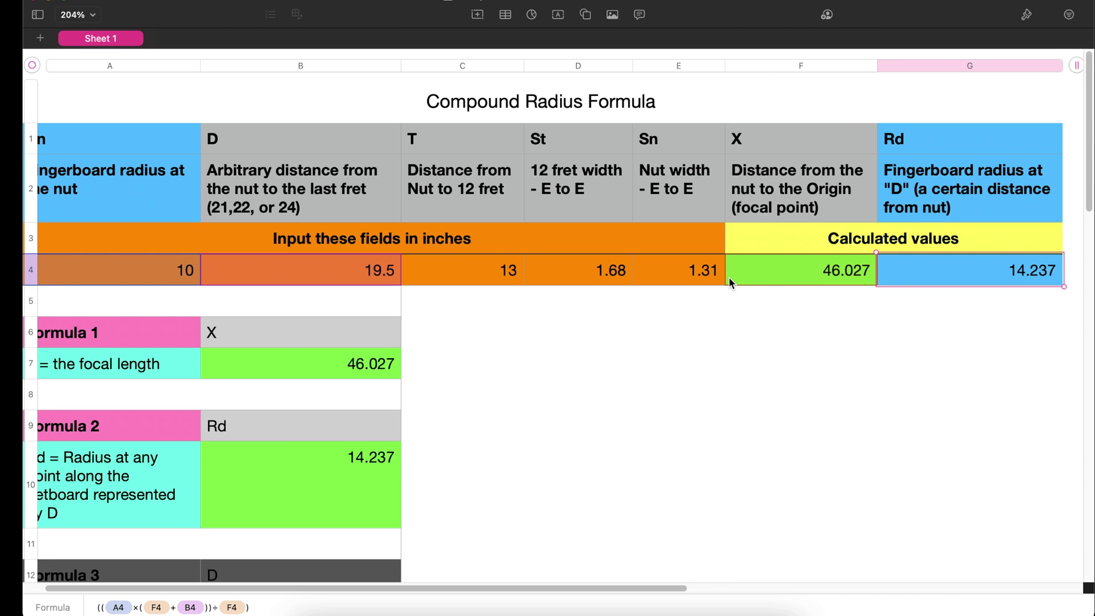